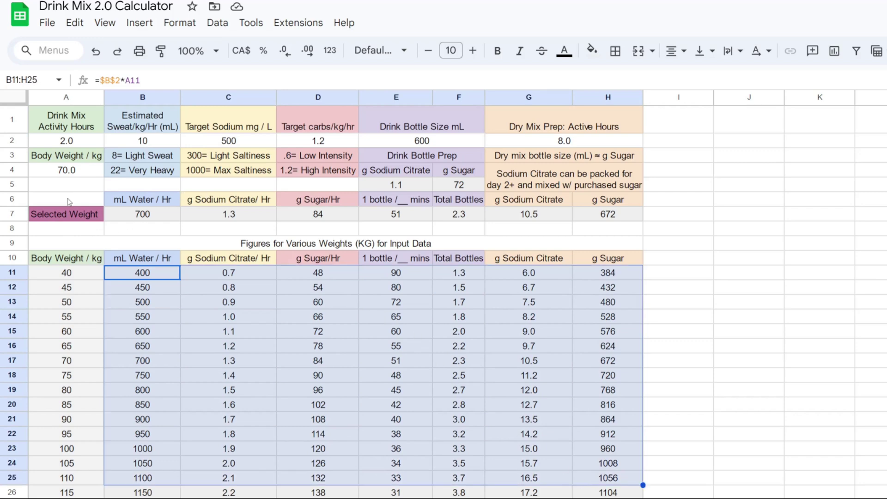
Step: Examine the body weight, sweat rate, sodium and carb inputs, and the selected weight's hourly water and sugar formulas
click(74, 173)
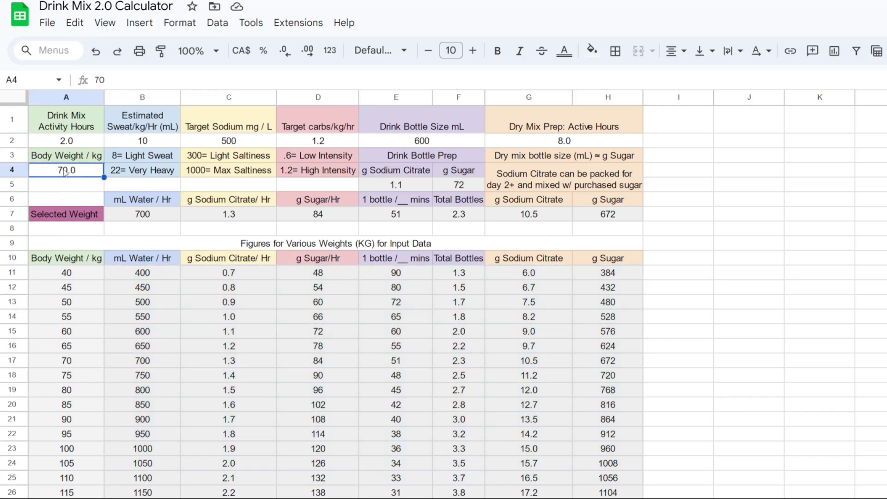
key(Up)
key(Up)
key(Right)
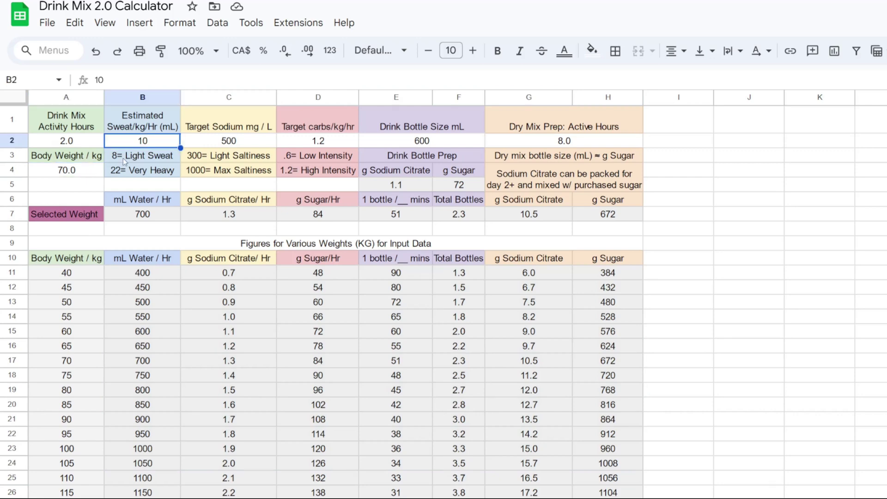
click(141, 215)
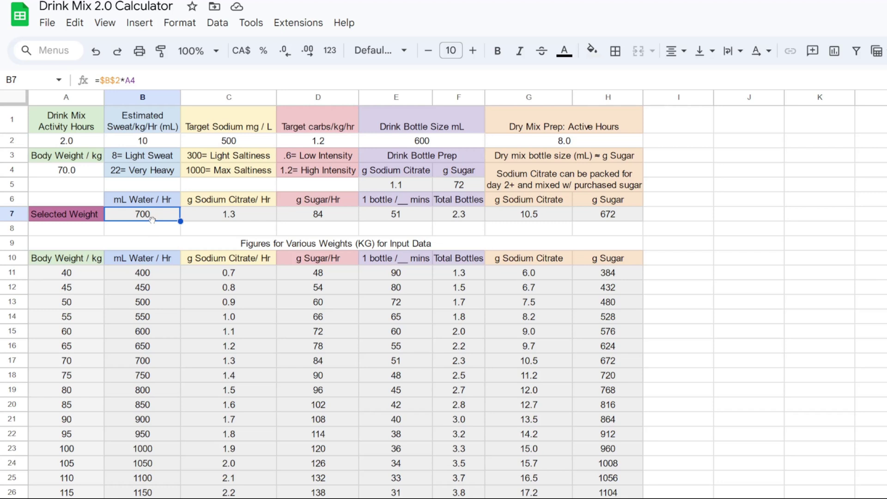
click(148, 141)
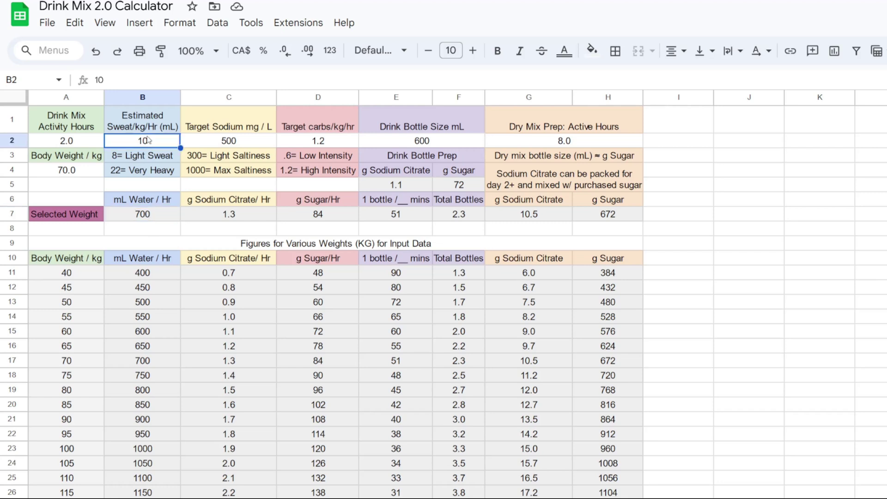
click(151, 214)
click(149, 144)
click(231, 147)
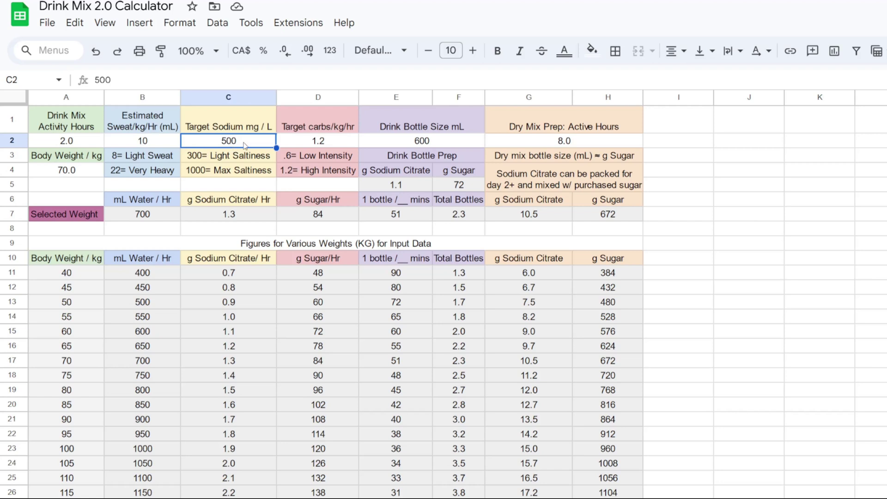
click(322, 144)
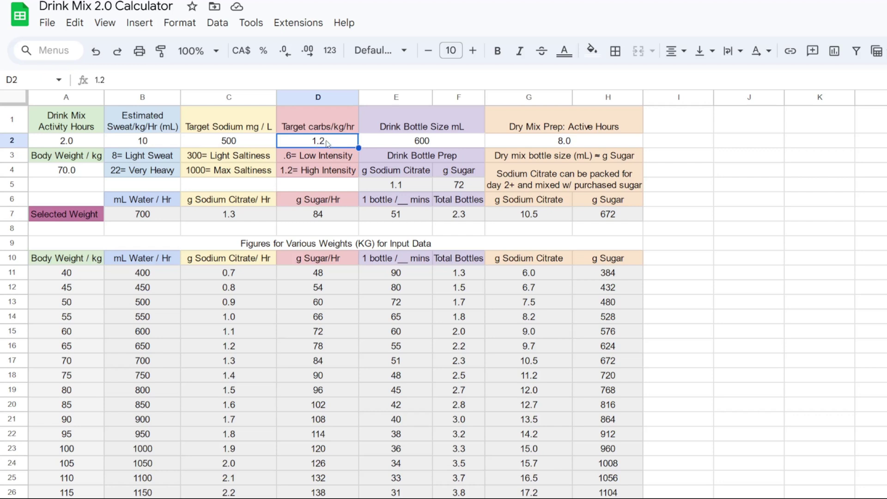
click(328, 216)
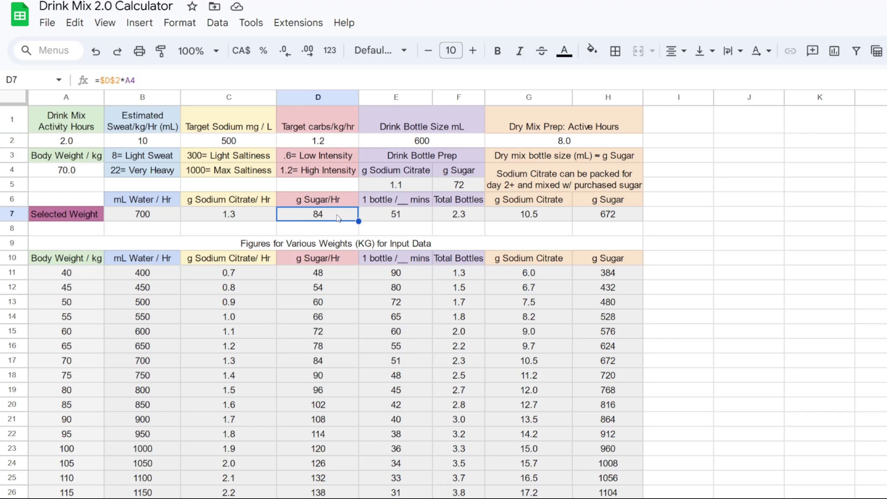
Step: Review the drink bottle size, bottle timing, total bottles and bottle prep cells, plus the dry mix hours and ingredient amounts
click(434, 143)
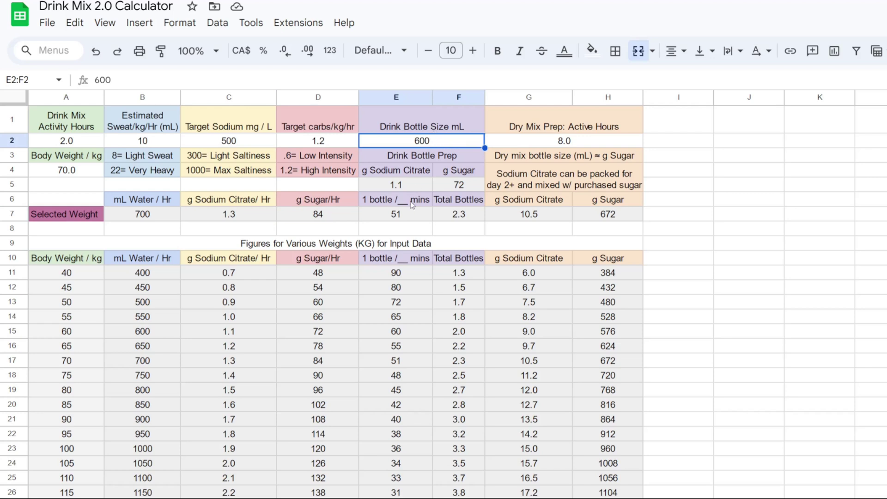
click(398, 217)
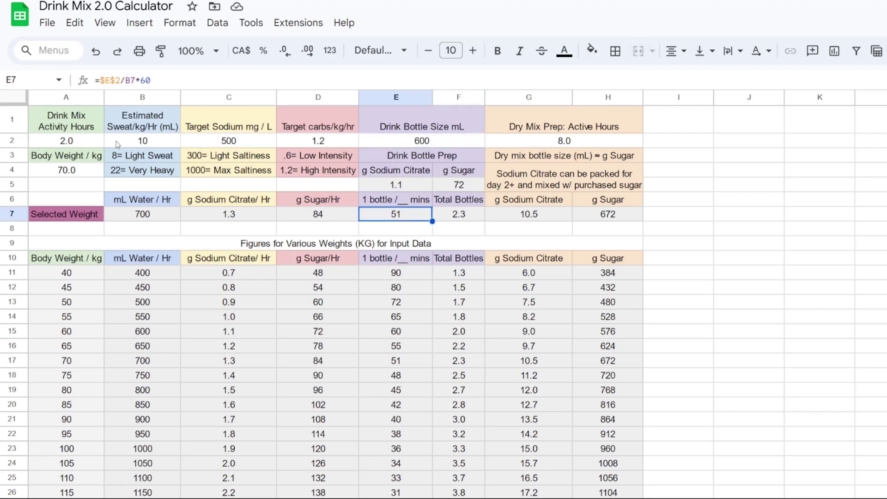
click(457, 215)
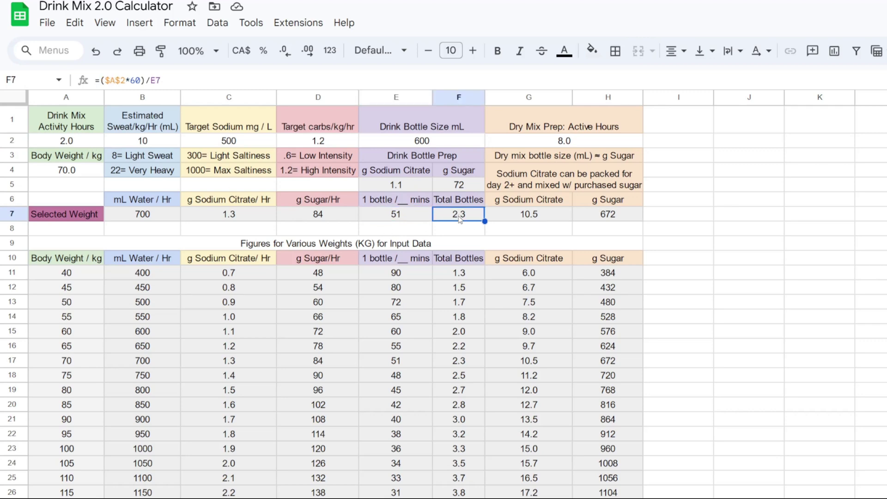
drag(458, 187, 415, 181)
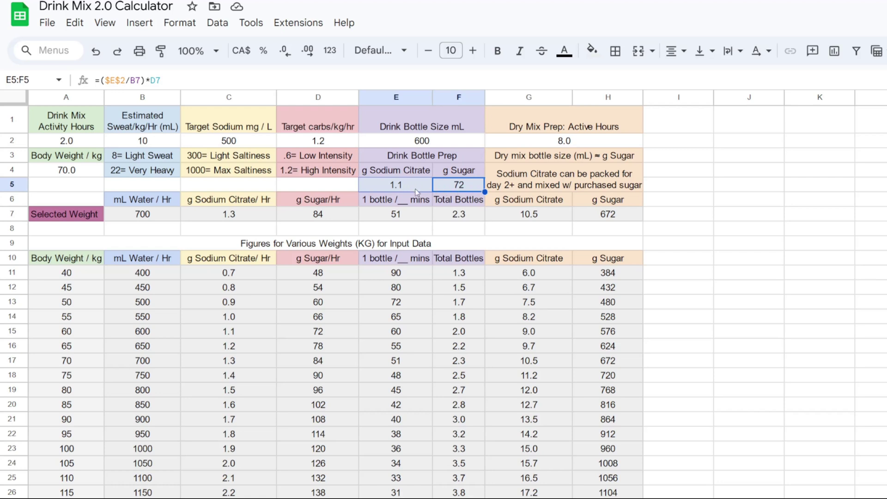
click(574, 141)
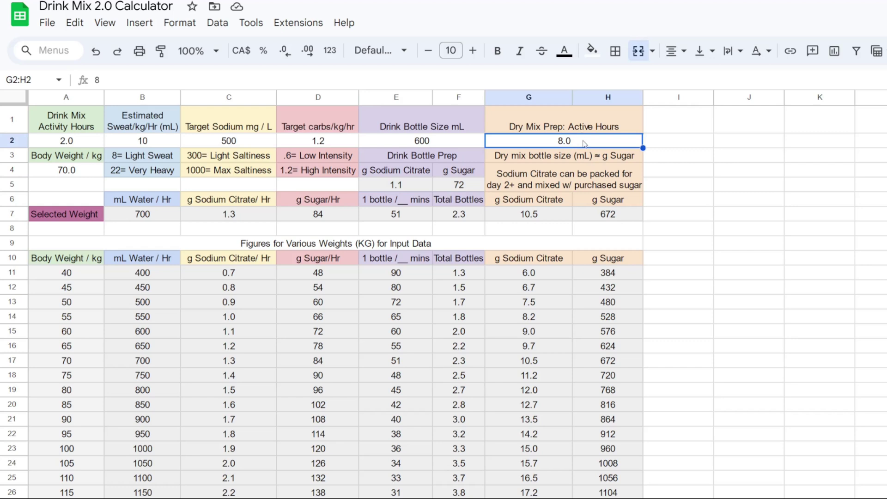
click(621, 219)
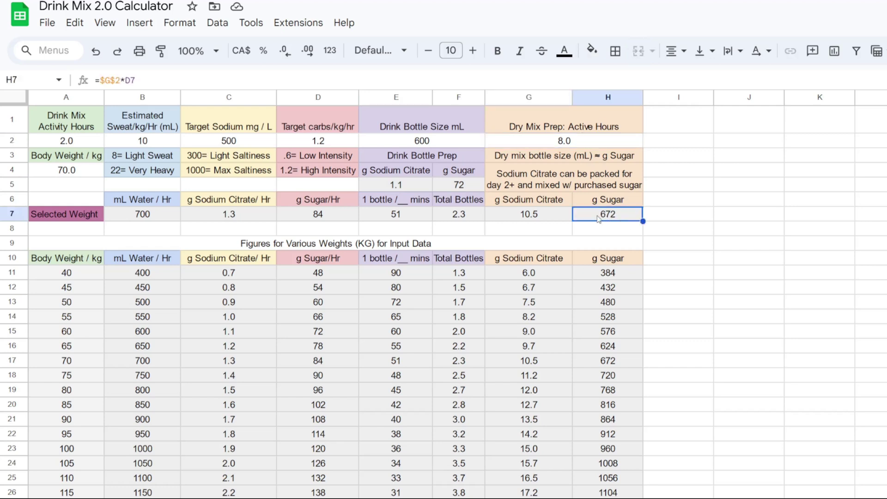
click(557, 217)
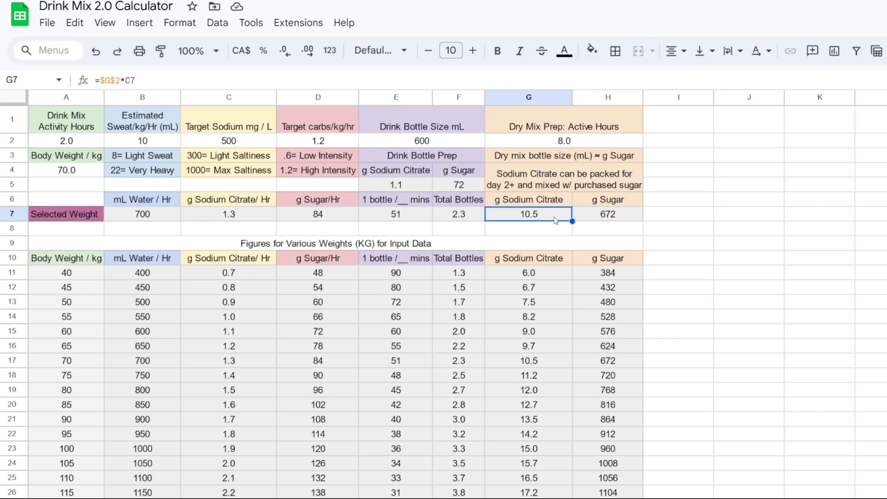
Step: Clear the drink mix activity hours and set the body weight to 92 kg
click(66, 140)
key(Delete)
click(76, 173)
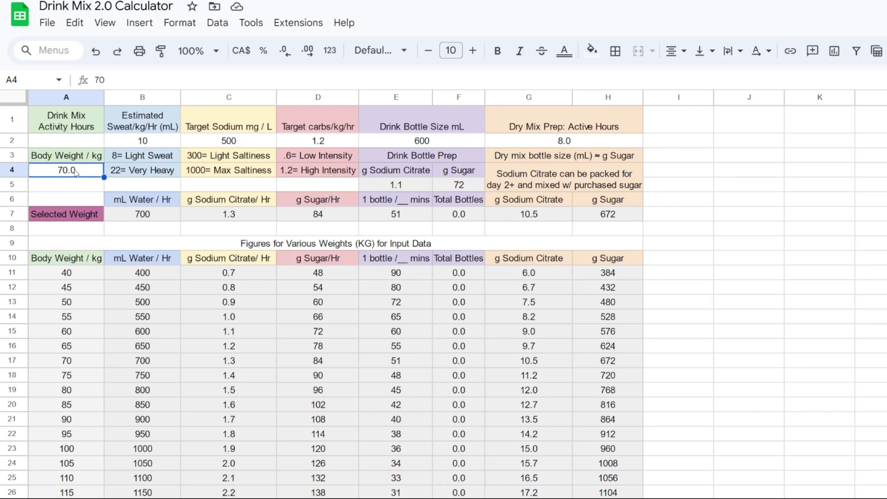
text(92)
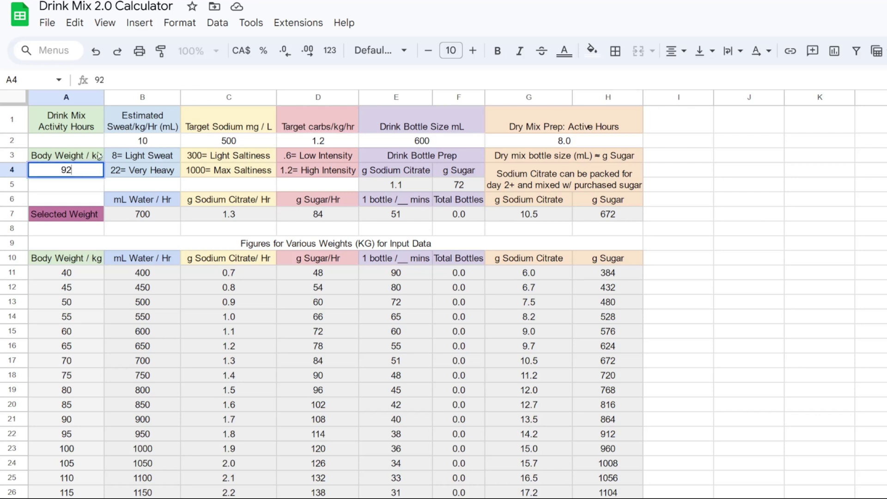
Step: Set the estimated sweat rate to 13 mL/kg/hr and check the selected weight's hourly water
click(157, 142)
text(13)
key(Return)
click(137, 215)
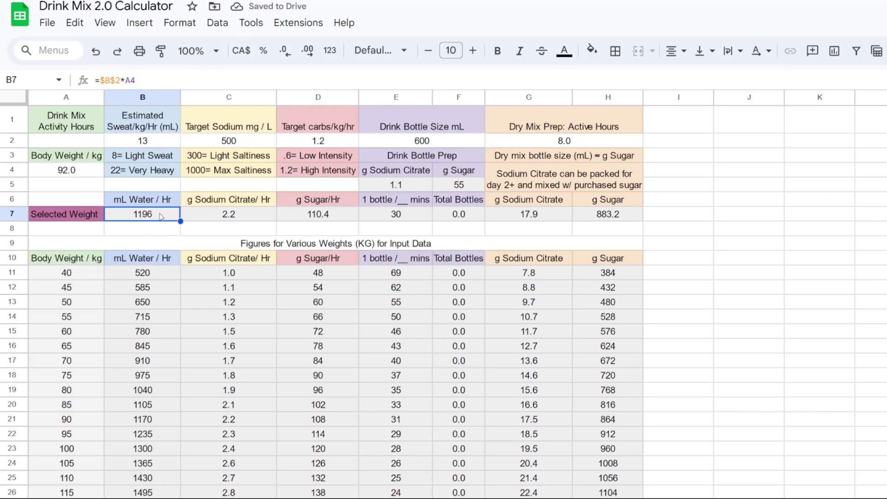
Step: Set the target sodium to 750 mg/L
click(206, 145)
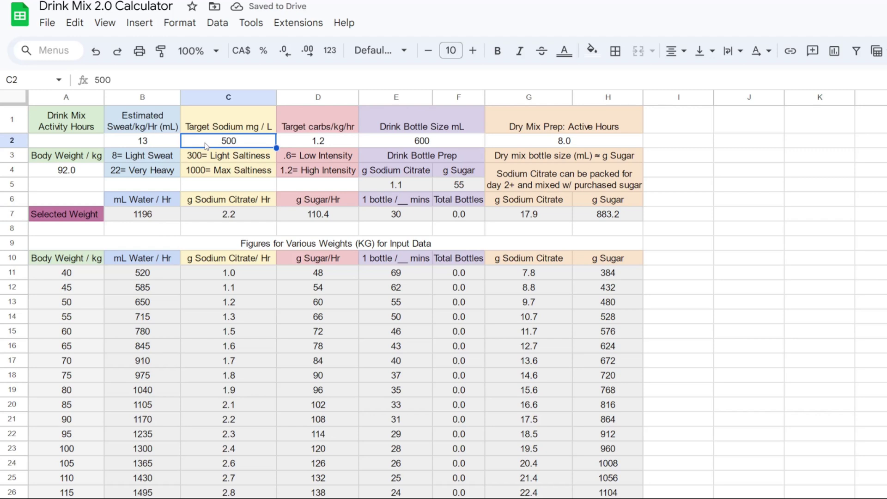
text(750)
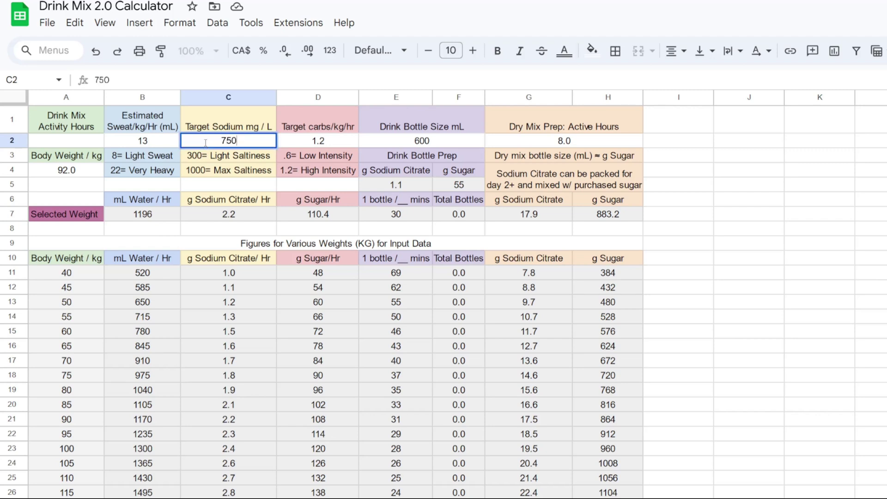
key(Return)
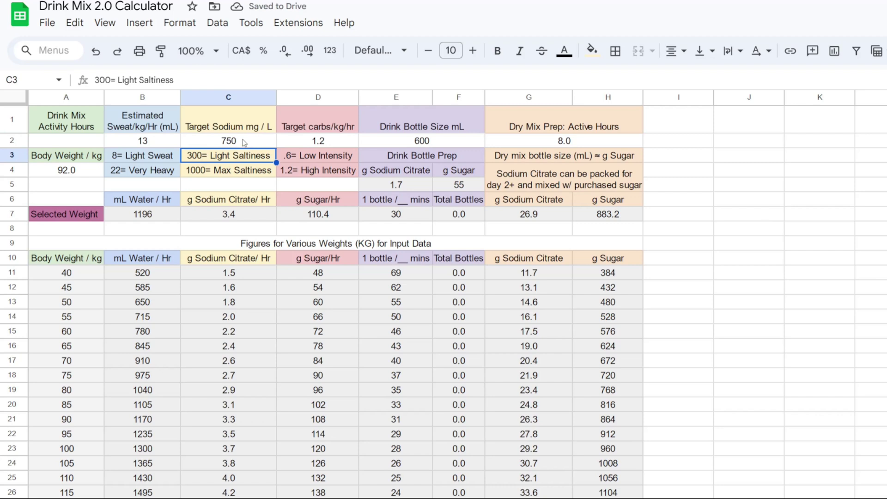
Step: Set the target carbs to .9 per kg per hour and check the selected weight's hourly sugar
click(323, 142)
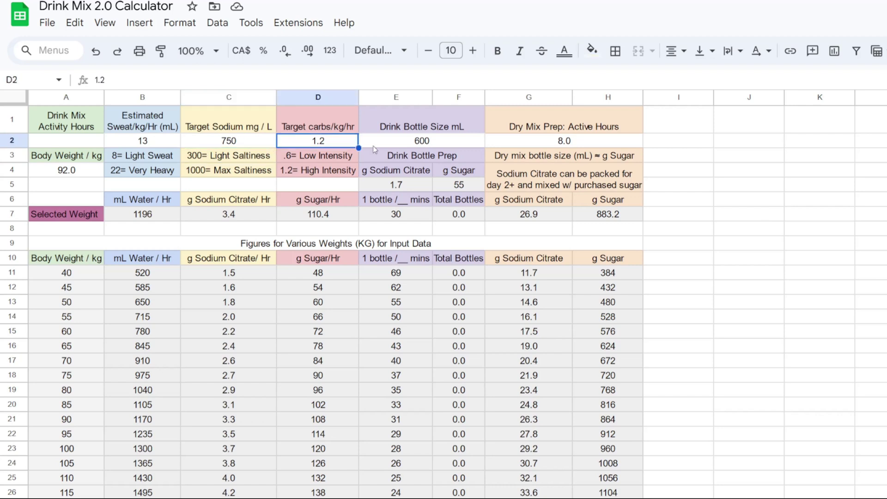
text(.)
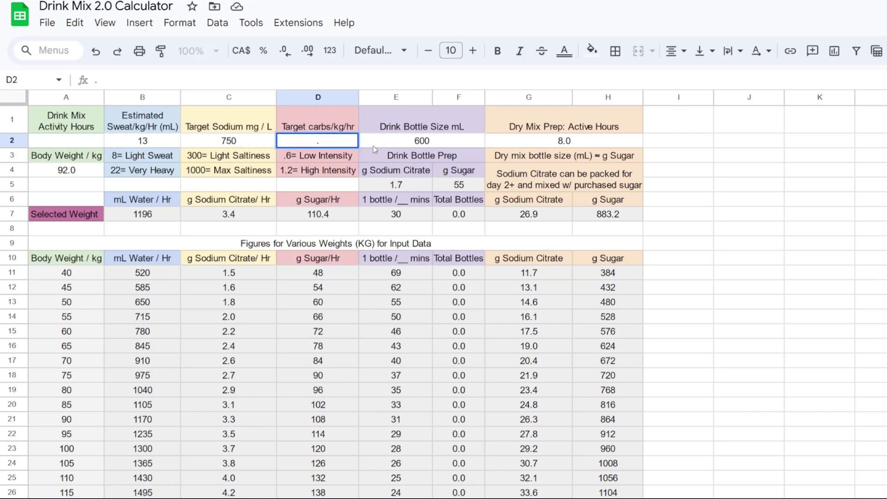
text(9)
key(Return)
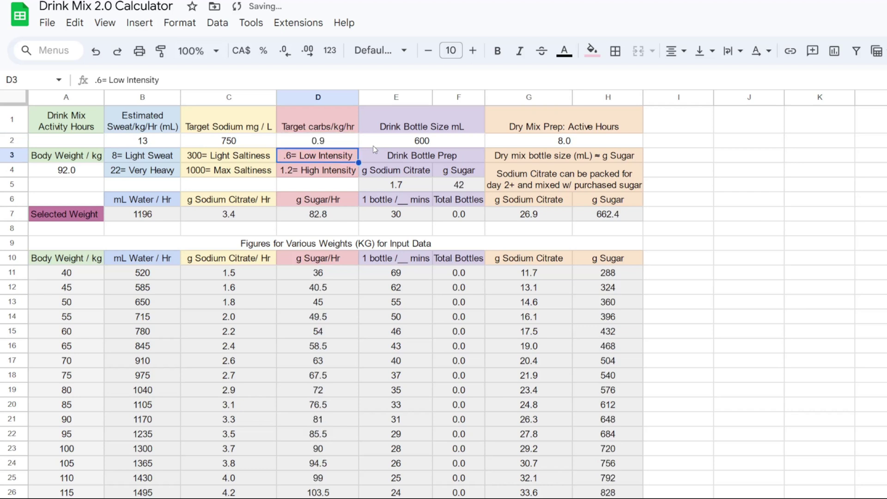
click(327, 213)
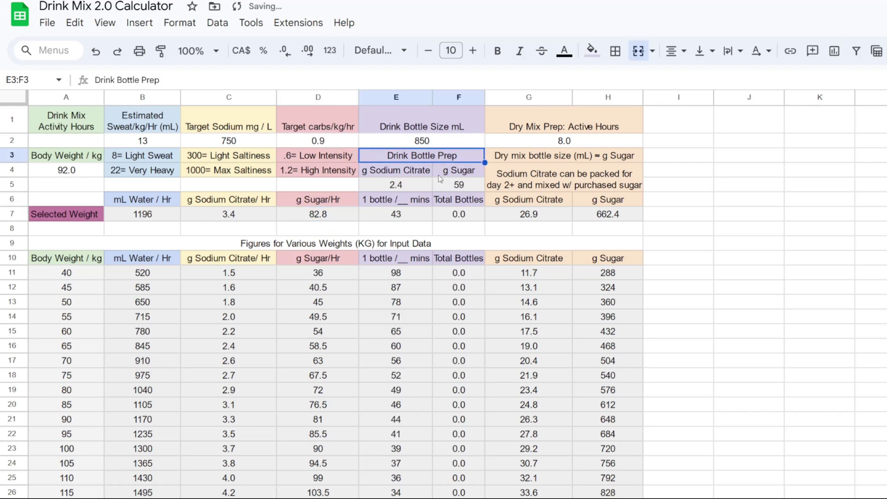
Step: Check the sodium citrate and sugar amounts per drink bottle, and the selected weight's minutes per bottle
click(440, 183)
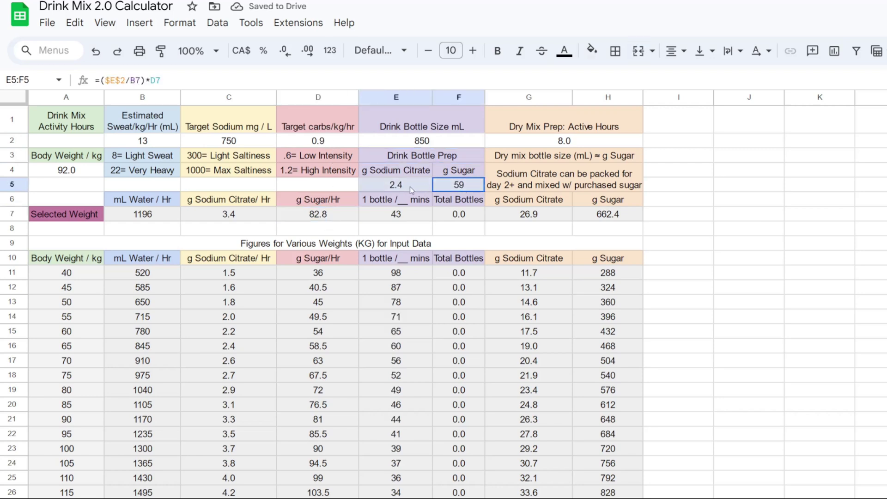
click(452, 189)
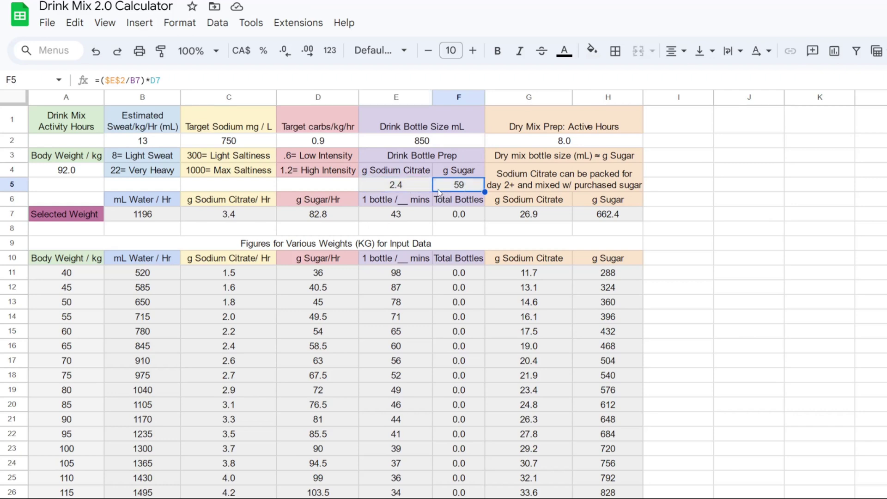
click(411, 186)
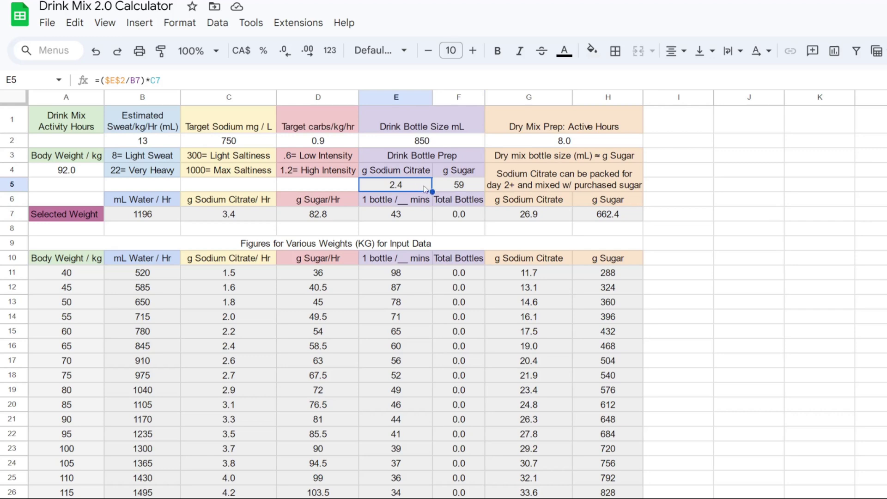
click(417, 217)
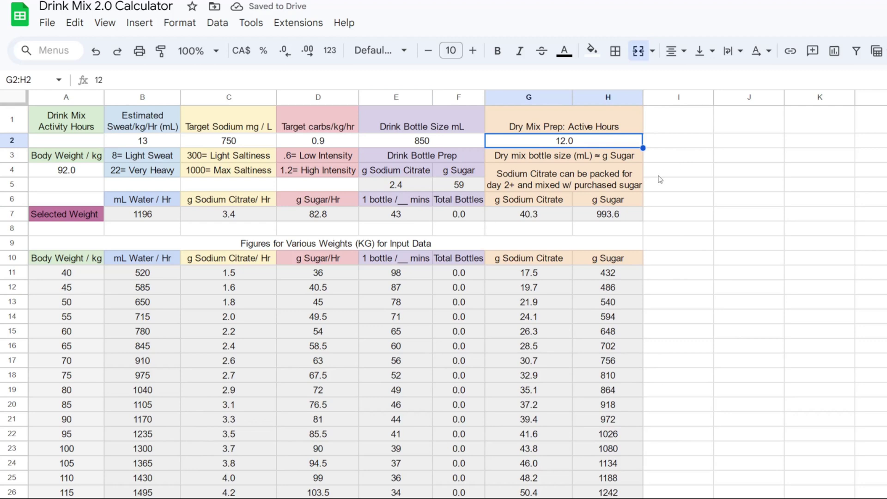
Step: Check the selected weight's dry mix sugar and sodium citrate amounts, and the drink mix activity hours
click(611, 217)
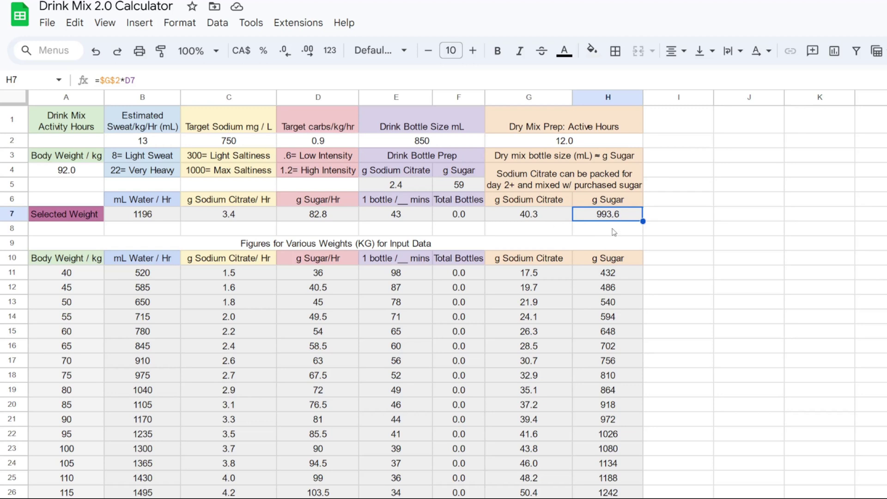
click(543, 220)
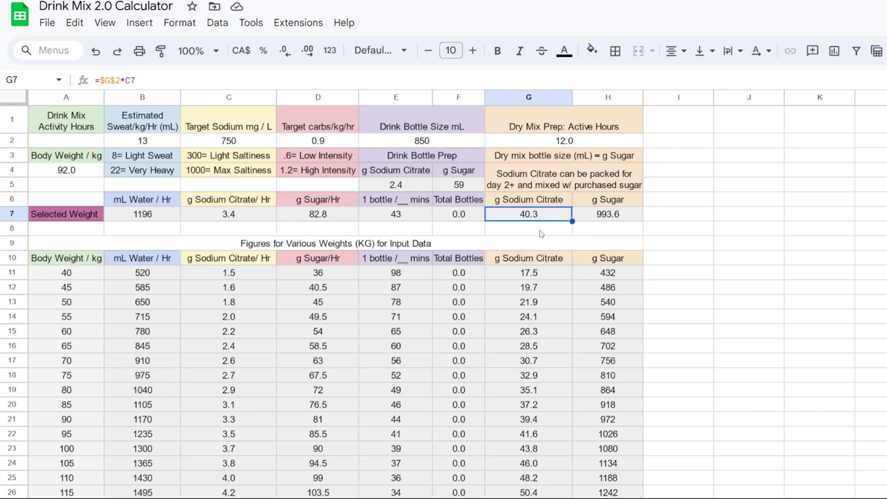
click(610, 216)
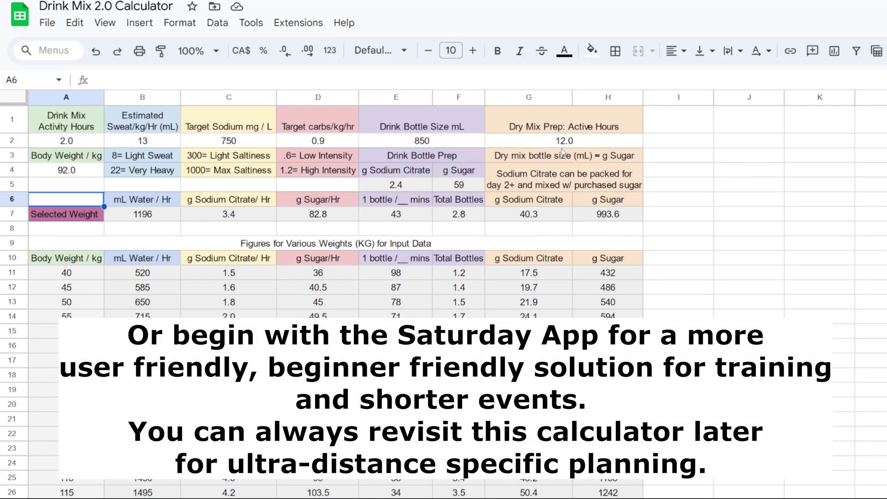
click(85, 142)
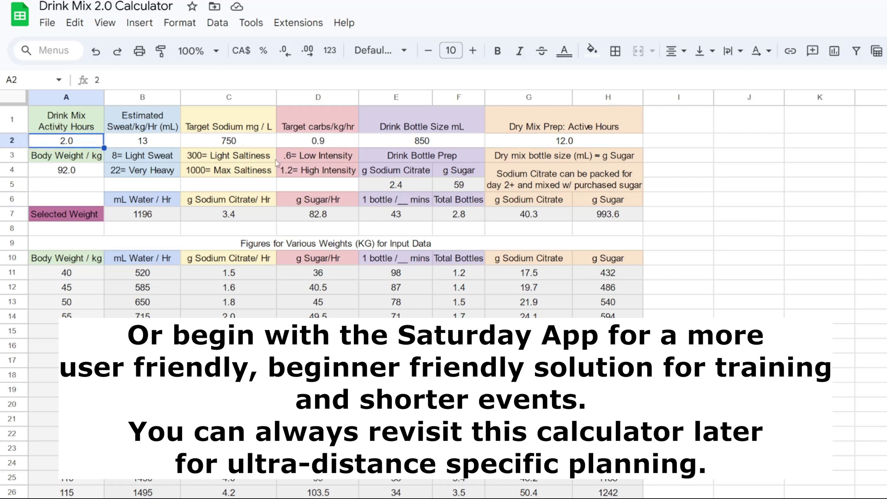